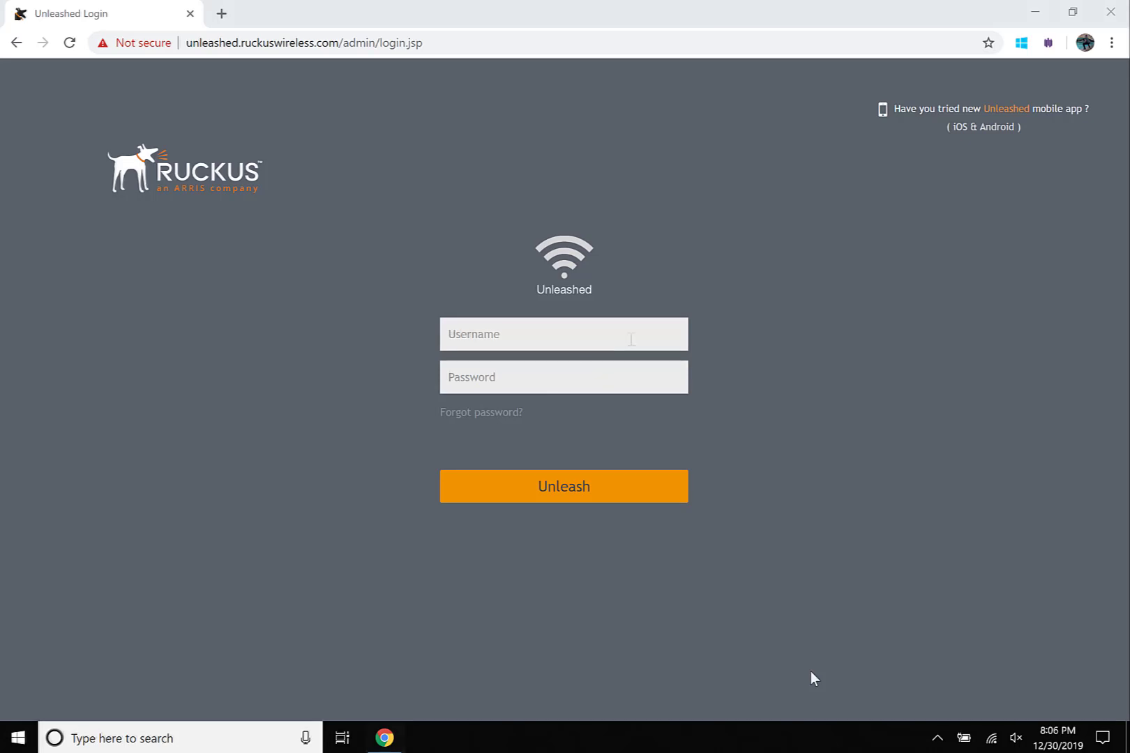
Log in as admin and expand Admin & Services to show System Info version 200.7.10.2.339
{"action": "key", "text": "Tab"}
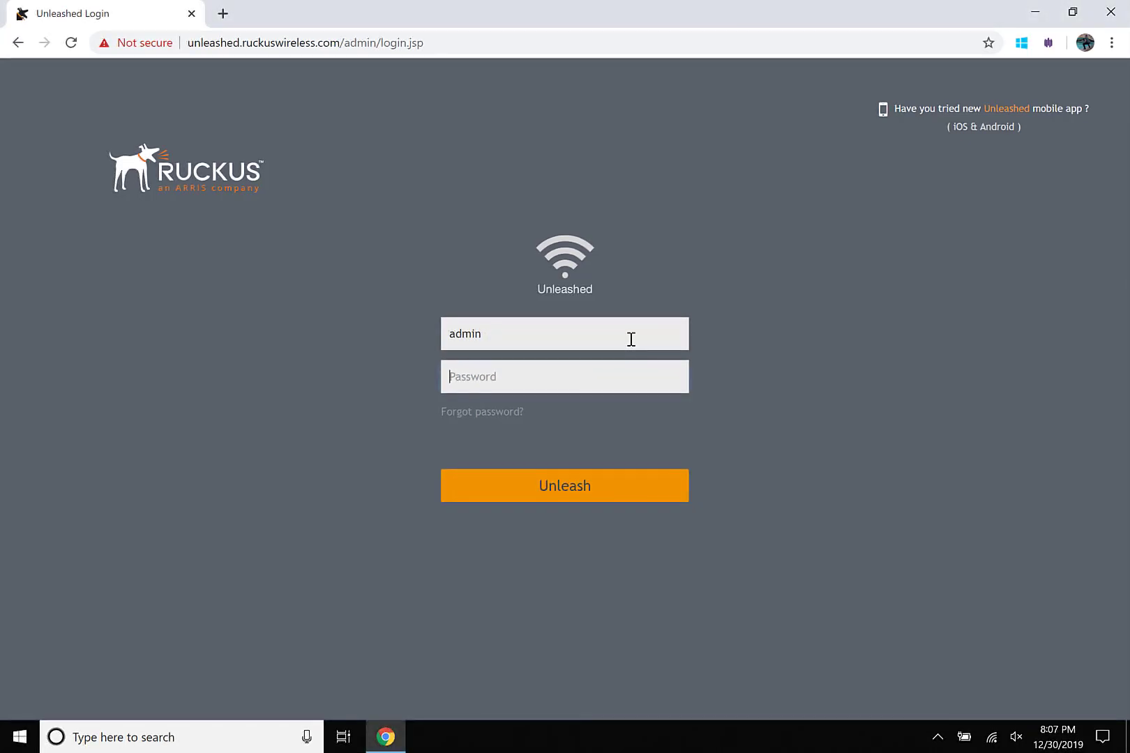
{"action": "type", "text": "adminss"}
{"action": "key", "text": "Return"}
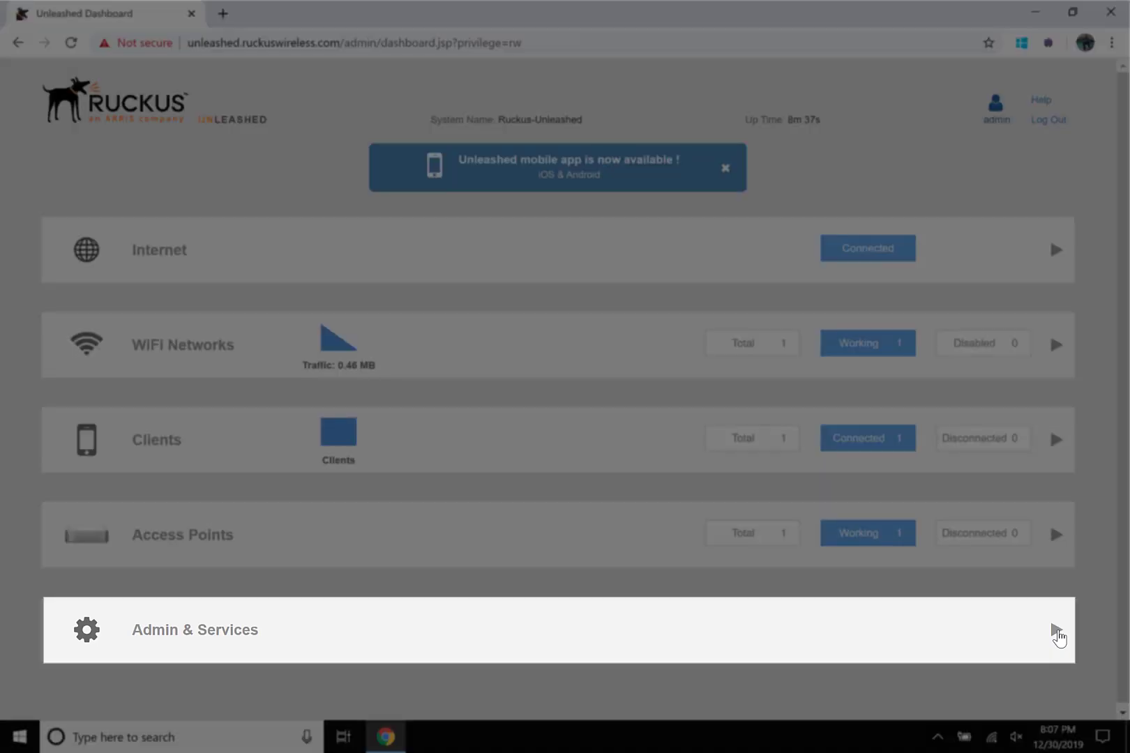
{"action": "left_click", "coordinate": [1057, 631]}
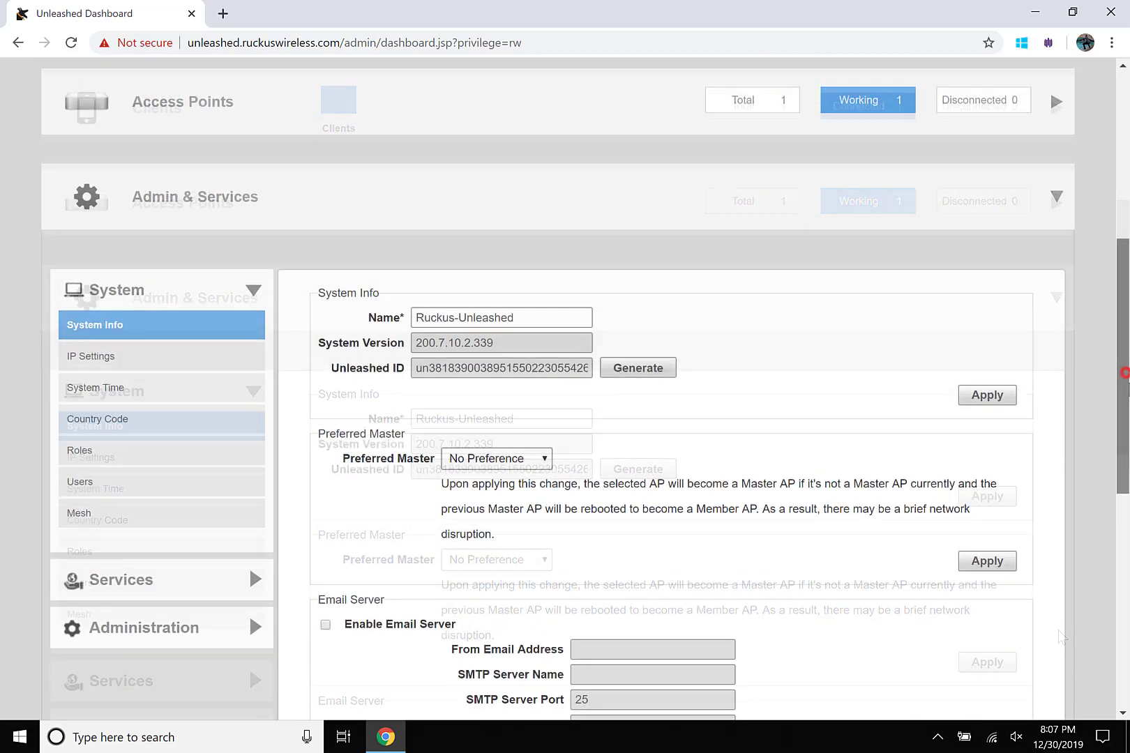
{"action": "left_click_drag", "start_coordinate": [1121, 373], "coordinate": [1128, 438]}
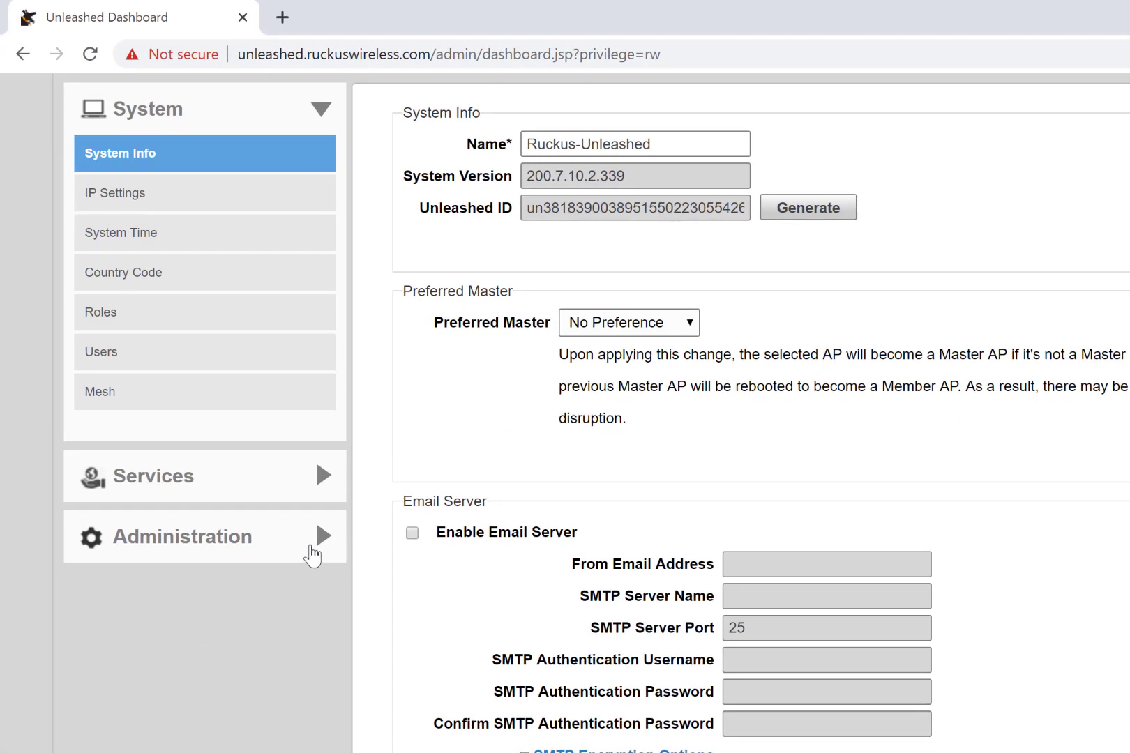
Open the Administration Upgrade page with online firmware 200.7.10.202.94 selected
{"action": "left_click", "coordinate": [313, 537]}
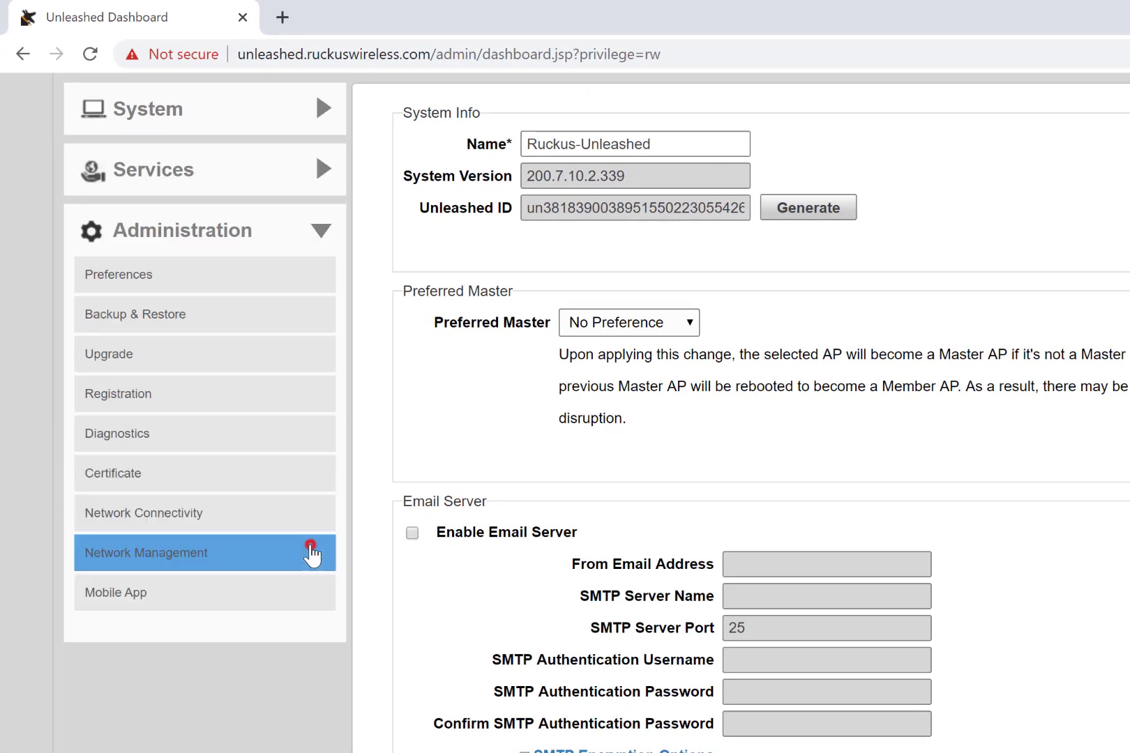
{"action": "left_click", "coordinate": [192, 371]}
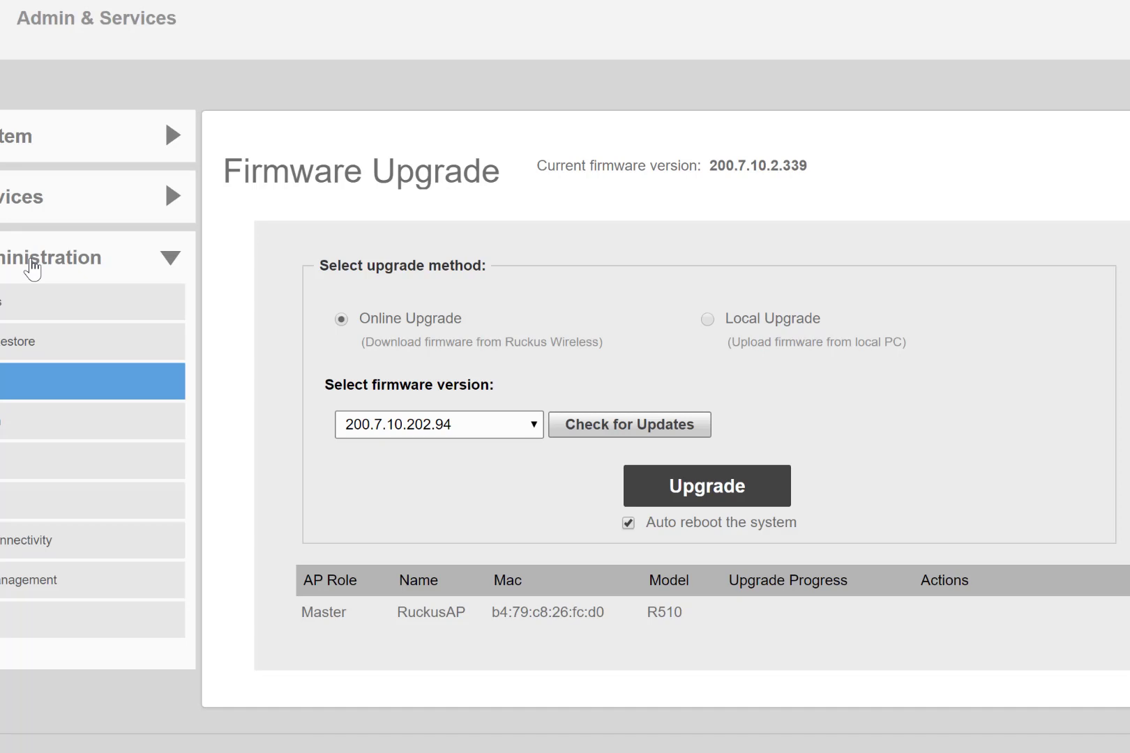
Start the 200.7.10.202.94 upgrade and confirm the automatic reboot
{"action": "left_click", "coordinate": [712, 497]}
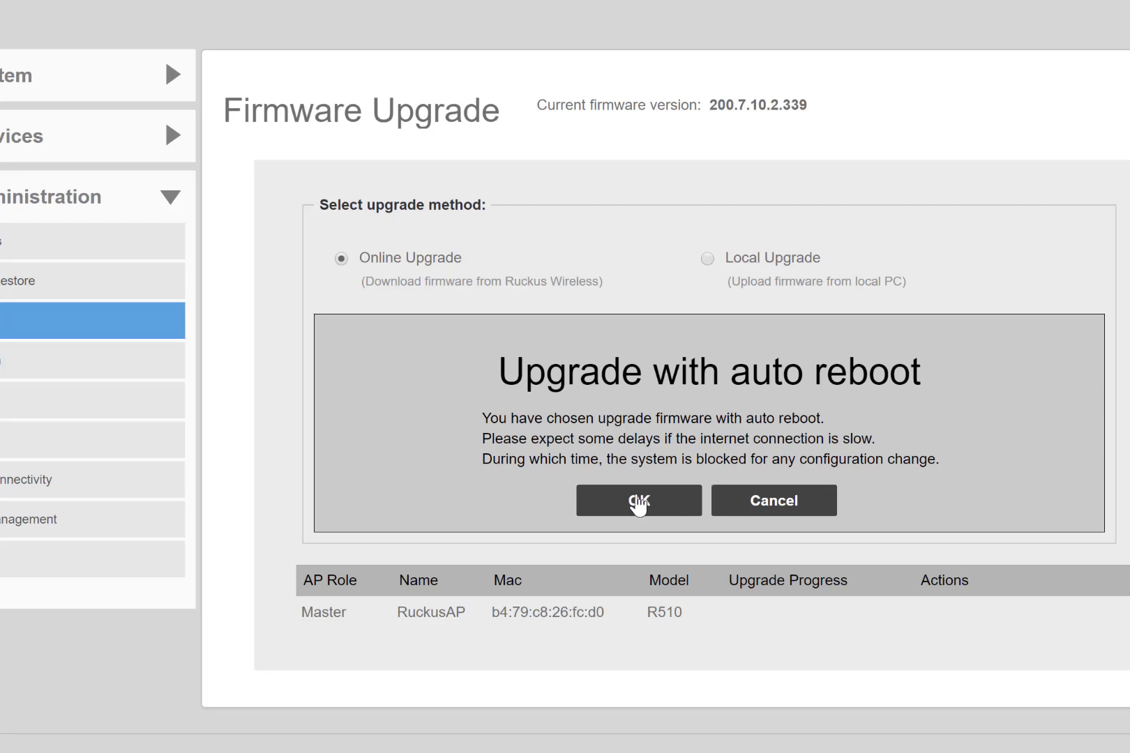
{"action": "left_click", "coordinate": [638, 501]}
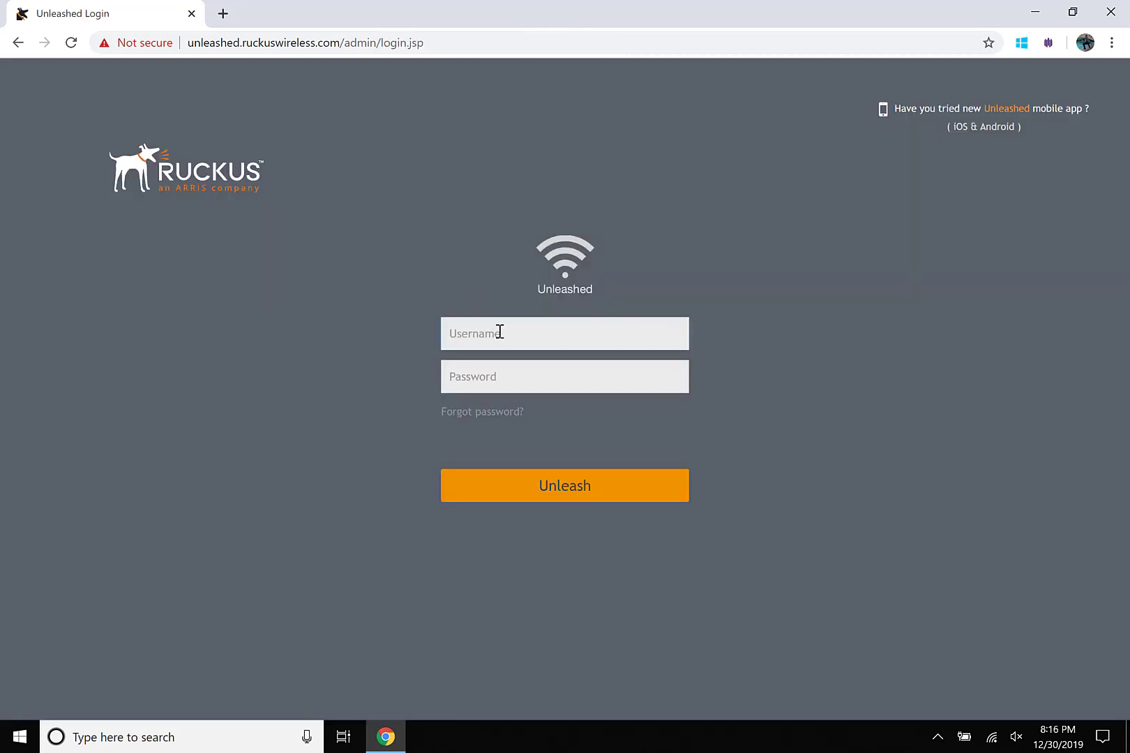
Log back in as admin and check System Info reports version 200.7.10.202.94
{"action": "left_click", "coordinate": [500, 334]}
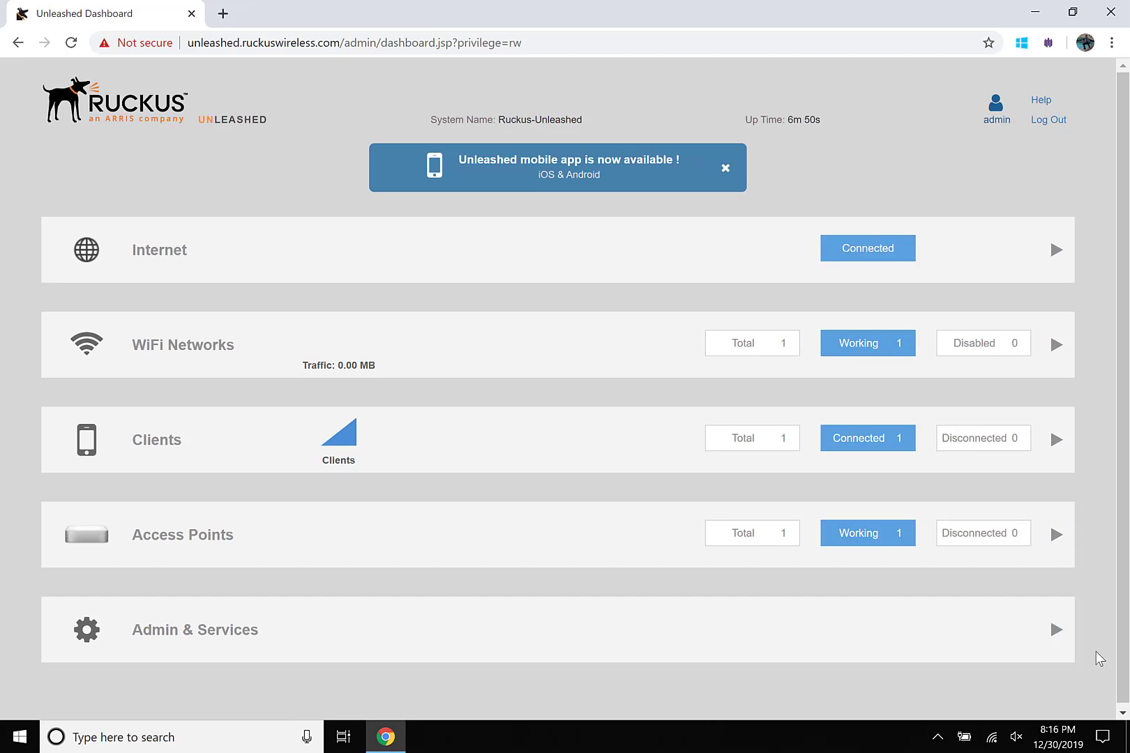
{"action": "left_click", "coordinate": [1058, 630]}
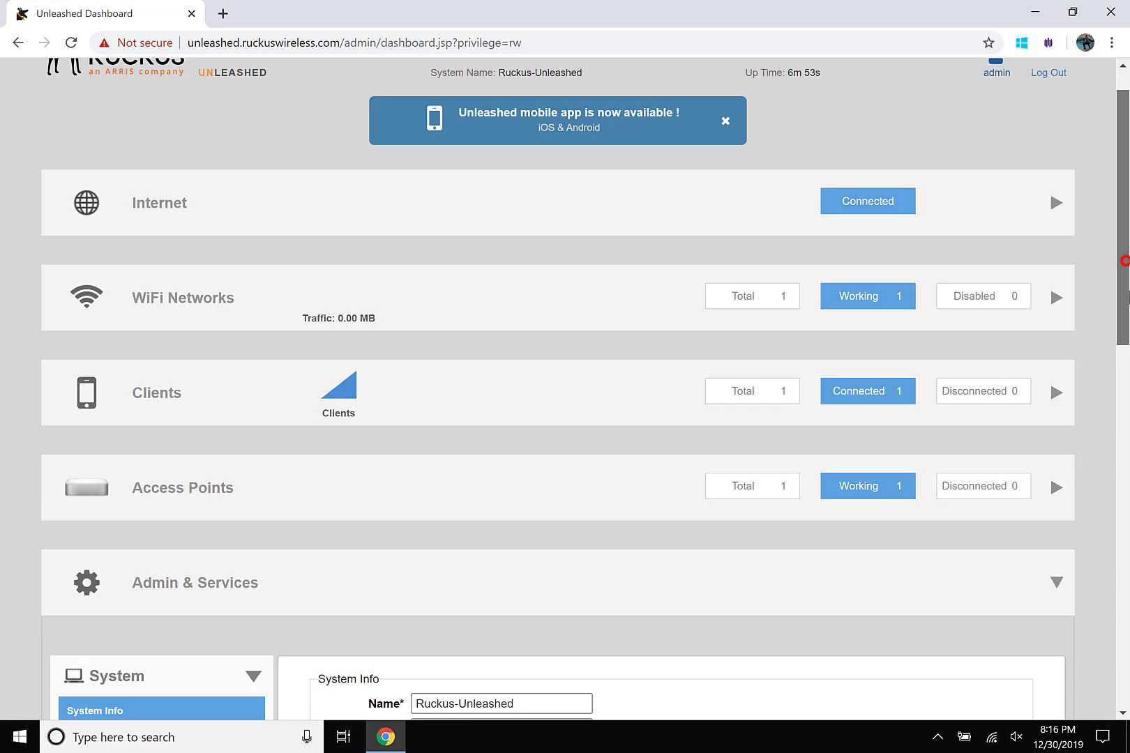
{"action": "left_click_drag", "start_coordinate": [1121, 260], "coordinate": [1128, 496]}
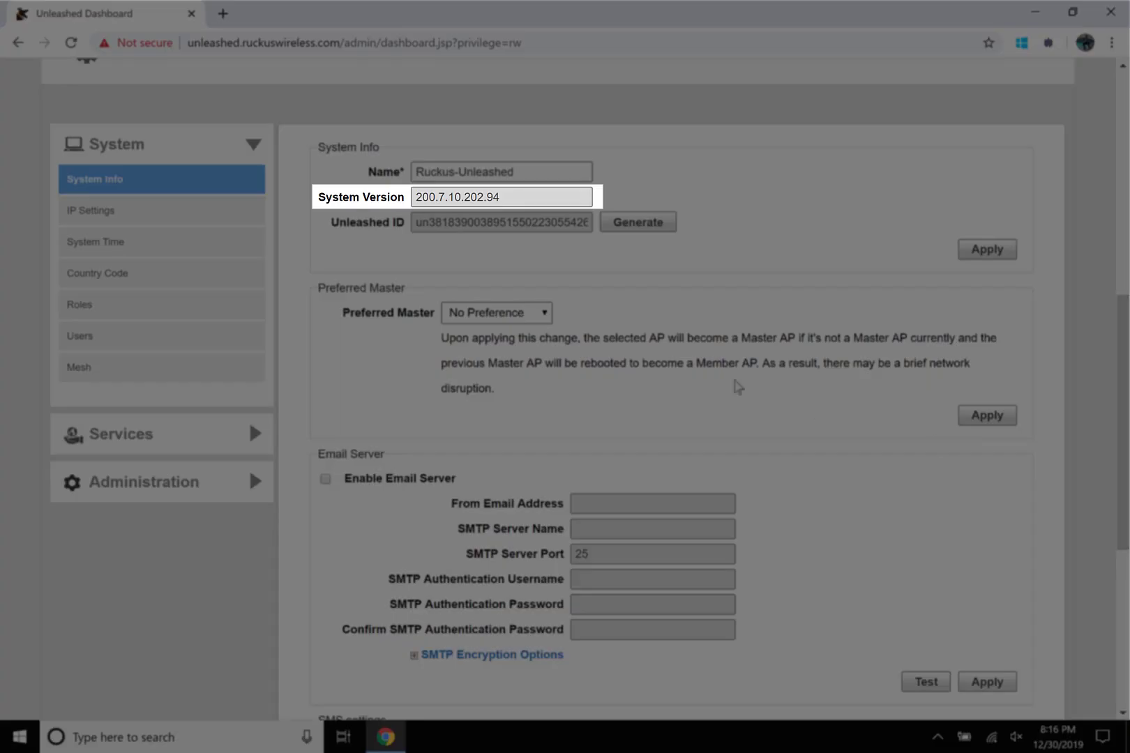